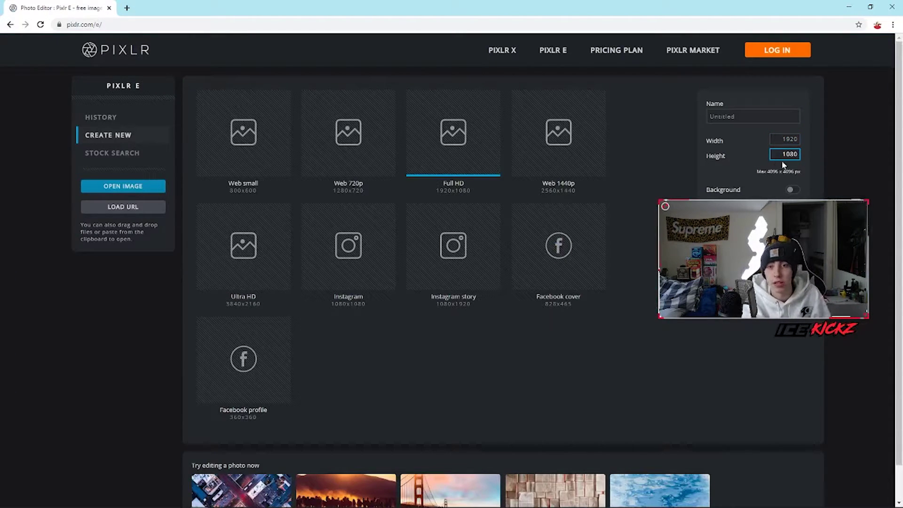
Create a new blank 1920 x 1080 image with the background turned off.
key("ctrl+a")
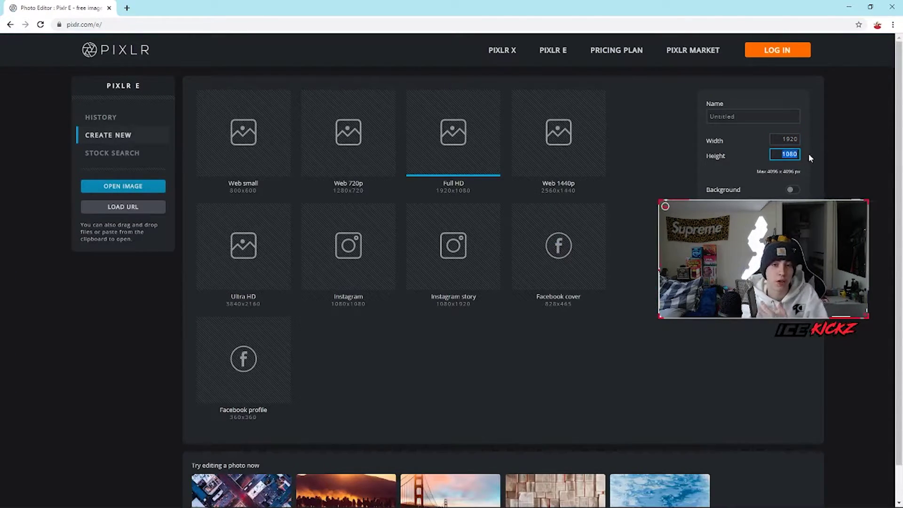
left_click_drag(780, 140, 825, 143)
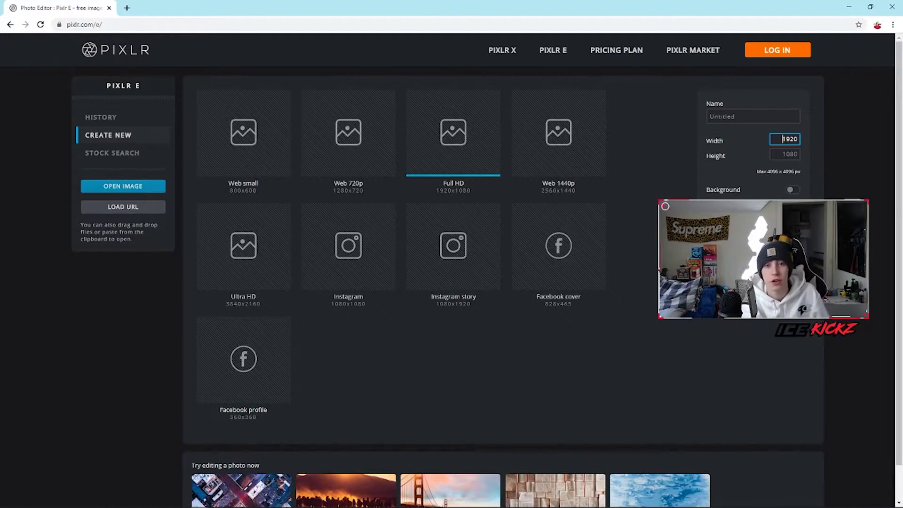
left_click(793, 189)
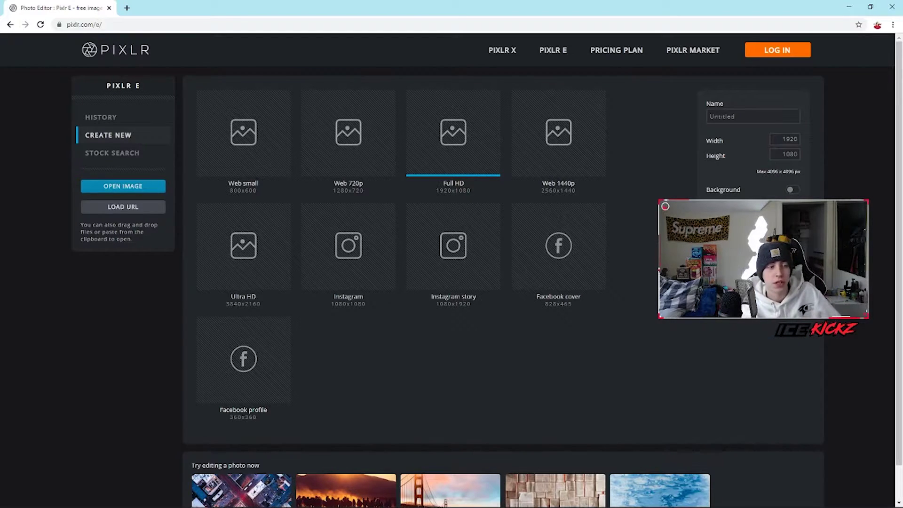
left_click(753, 212)
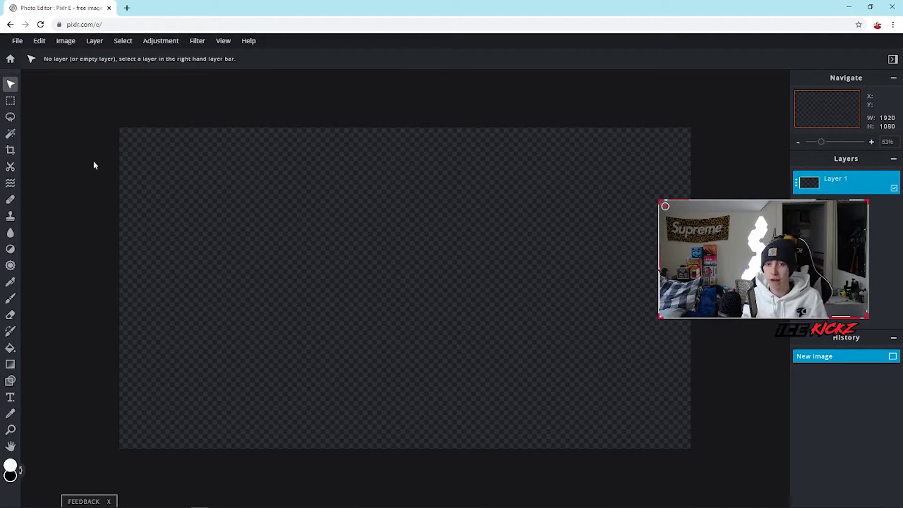
Add the pink background image 9btu6b1ct4l21 from the desktop as a new layer.
left_click(101, 42)
left_click(117, 83)
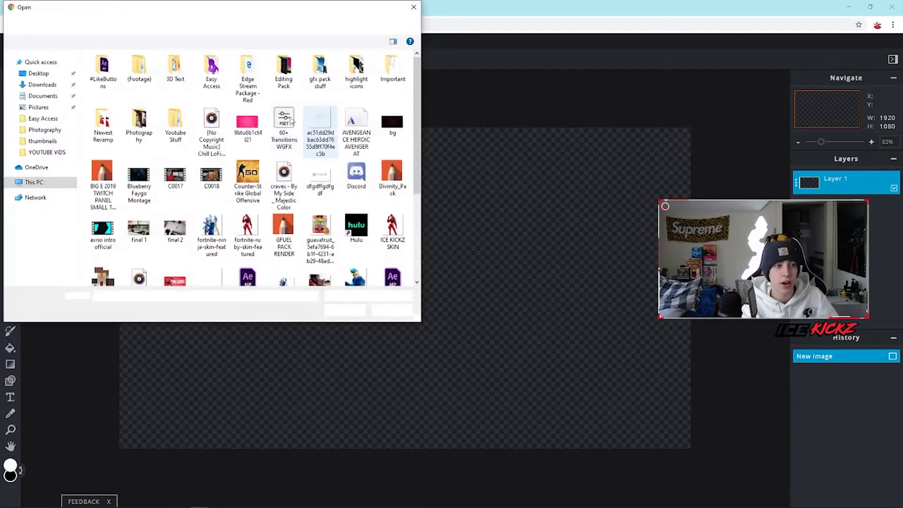
double_click(247, 124)
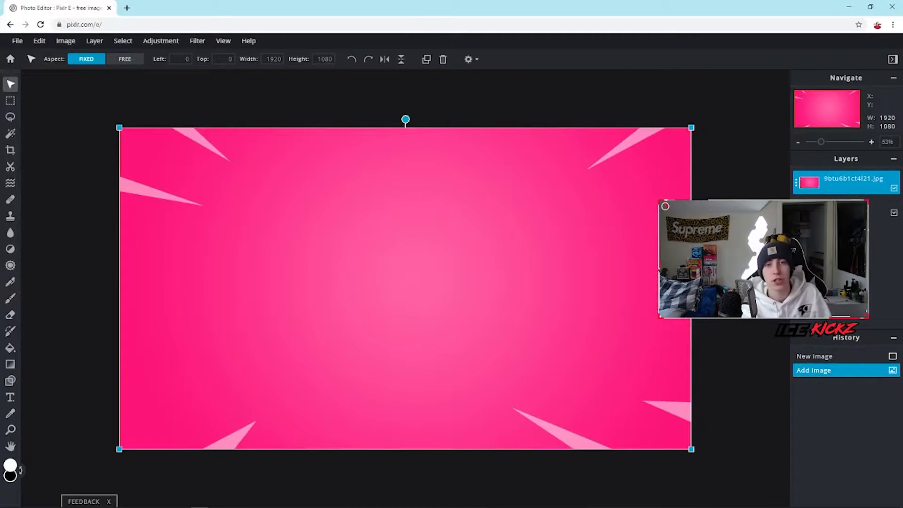
key("Escape")
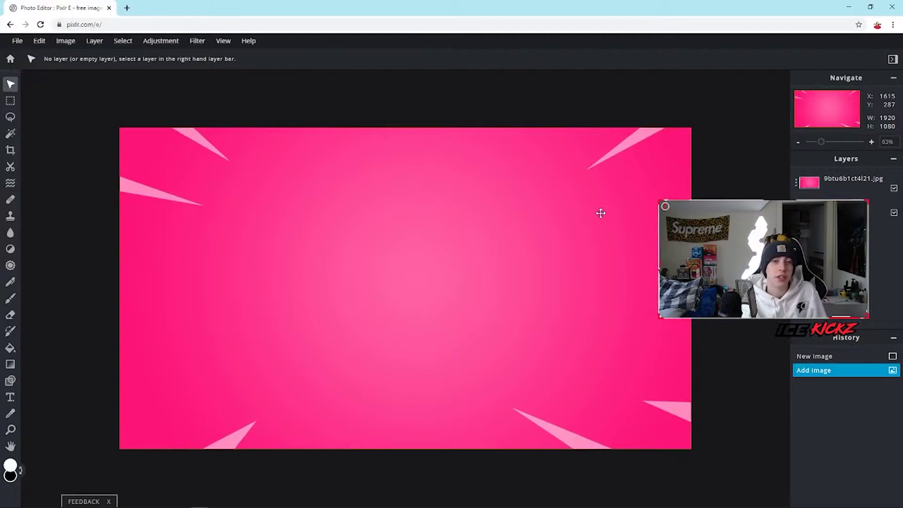
Recolour the background image to red with Hue & Saturation, using hue 27, saturation 50 and lightness -3.
left_click(639, 187)
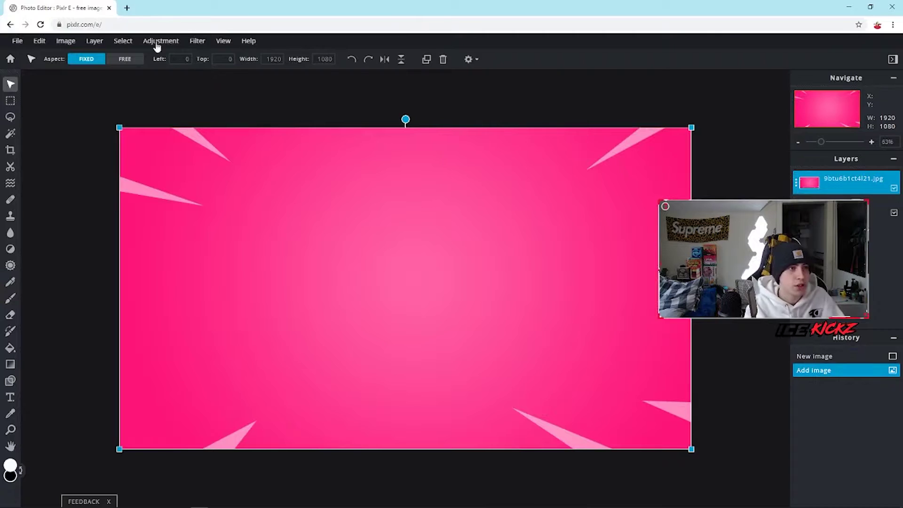
left_click(161, 42)
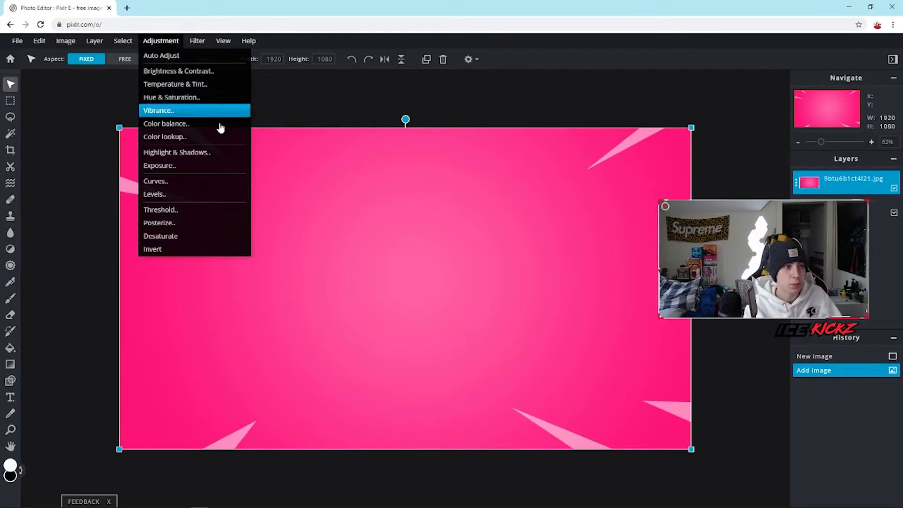
left_click(194, 100)
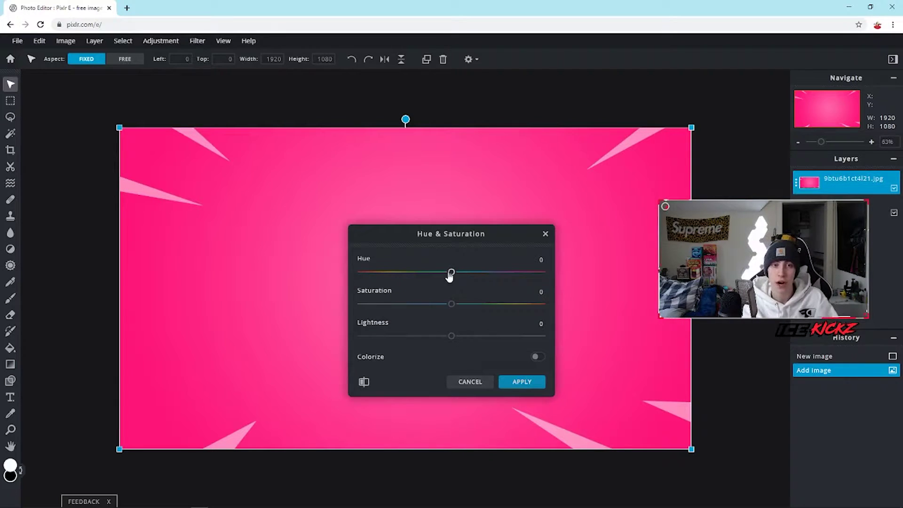
mouse_move(454, 278)
left_mouse_down()
mouse_move(386, 283)
mouse_move(465, 285)
left_mouse_up()
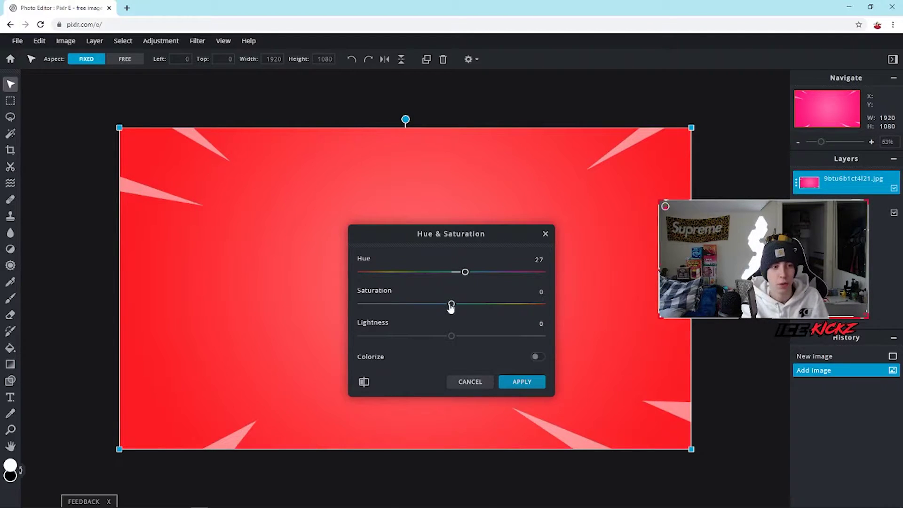
left_click_drag(451, 306, 498, 311)
left_click(453, 336)
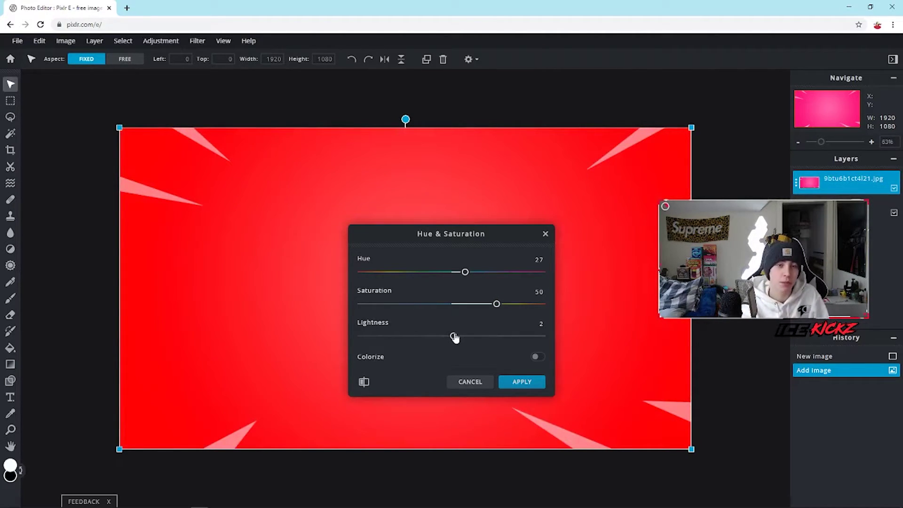
left_click_drag(454, 336, 443, 357)
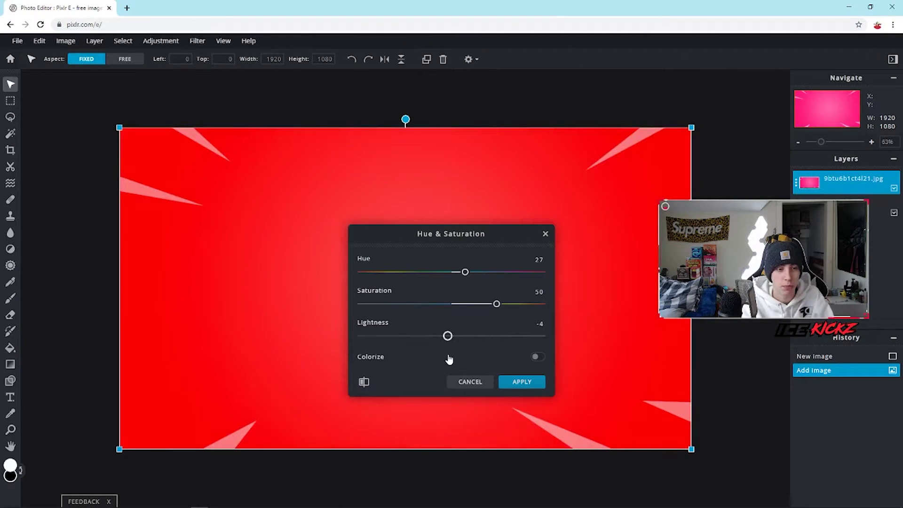
left_click(518, 382)
left_click(708, 363)
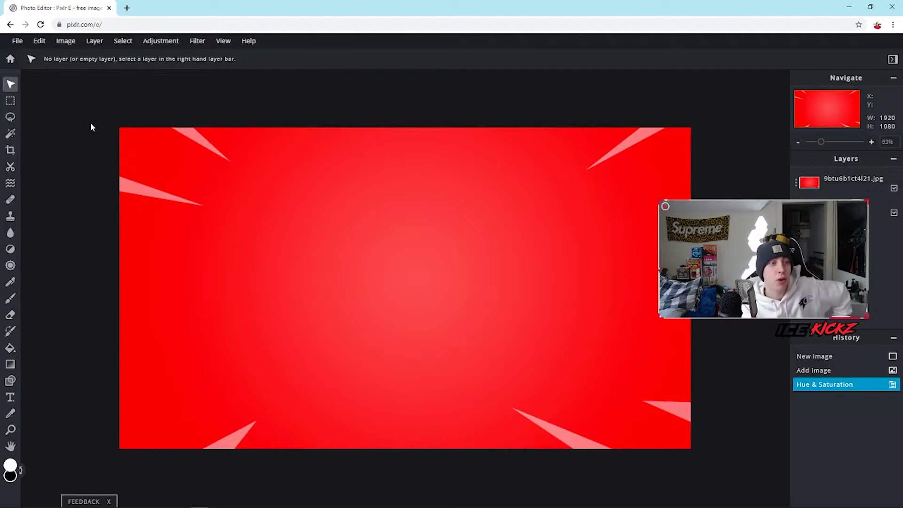
Add the character image ICE KICKZ SKIN from the desktop as a new layer.
left_click(93, 41)
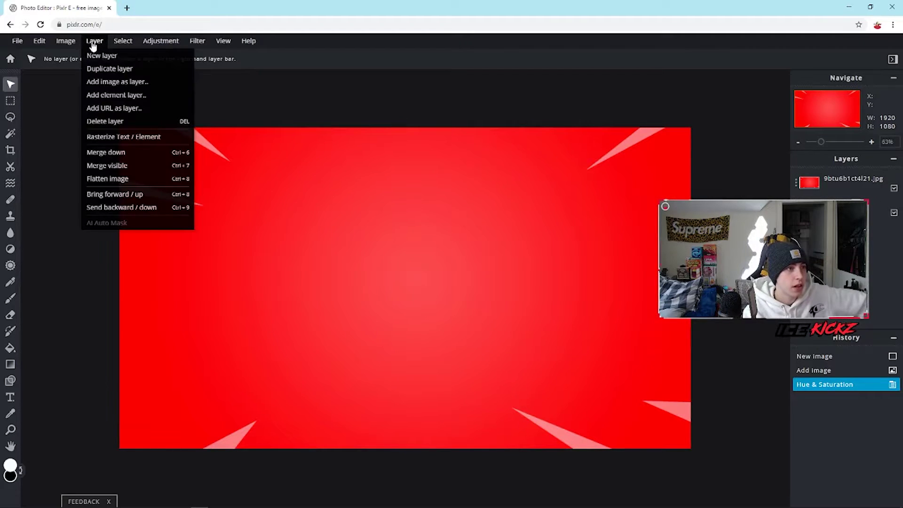
left_click(119, 82)
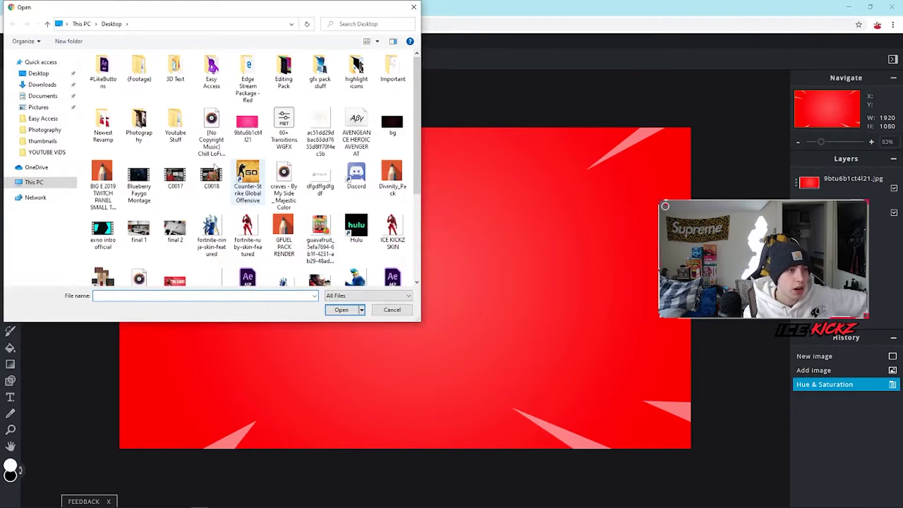
scroll(363, 182, "down", 3)
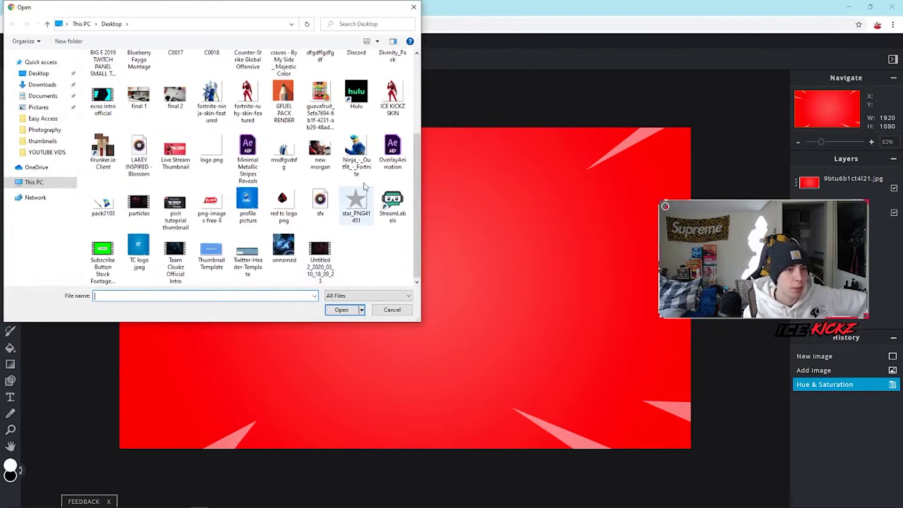
double_click(393, 100)
Enlarge the character image to about 1417 x 1417 px and place it over the left part of the canvas.
left_click_drag(422, 238, 222, 287)
left_click_drag(359, 188, 467, 115)
left_click_drag(368, 212, 353, 238)
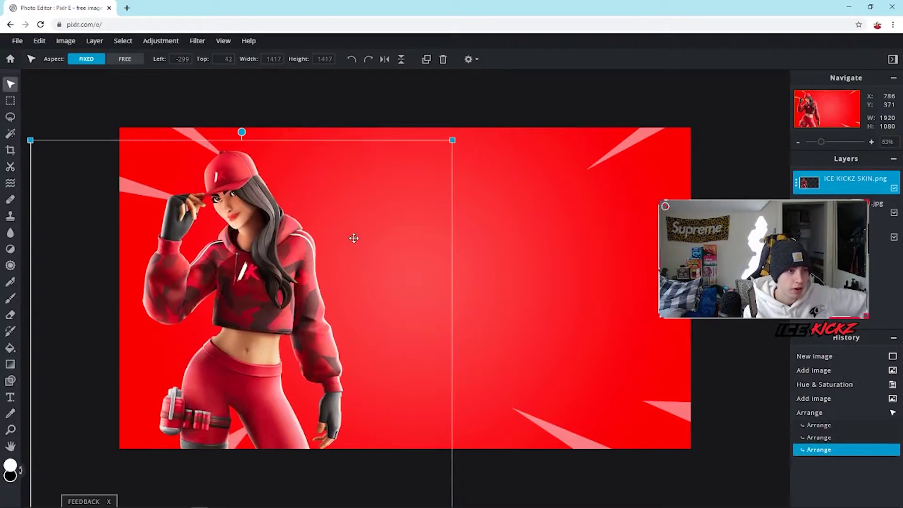
left_click(520, 221)
left_click(734, 244)
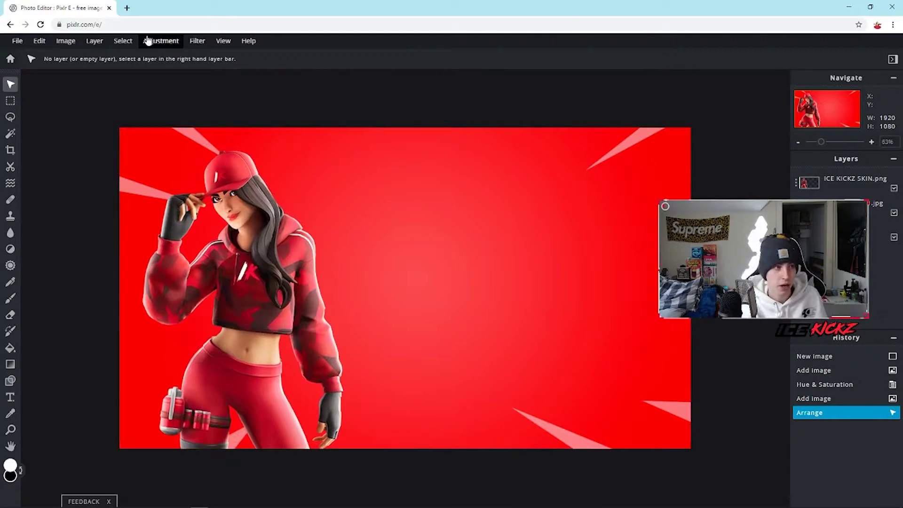
Raise the character layer's contrast slightly with Brightness & Contrast, keeping brightness at 0.
left_click(245, 277)
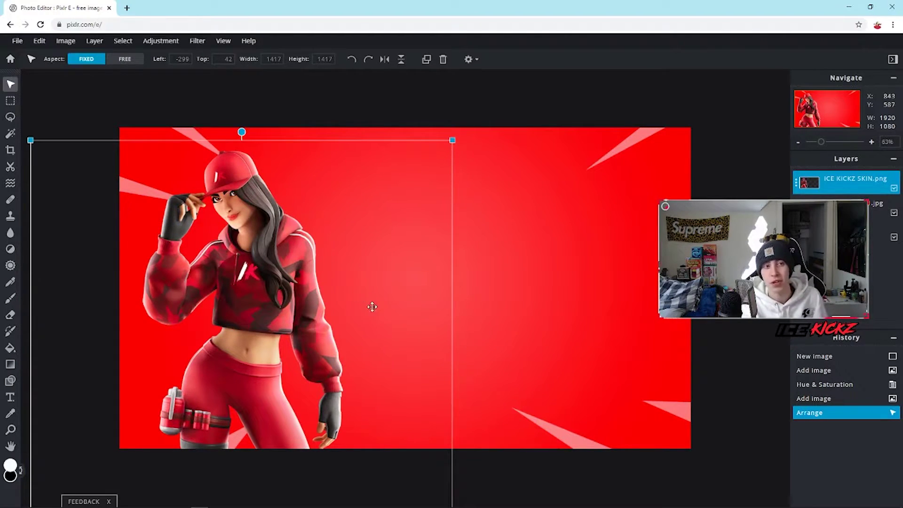
left_click(160, 40)
left_click(178, 68)
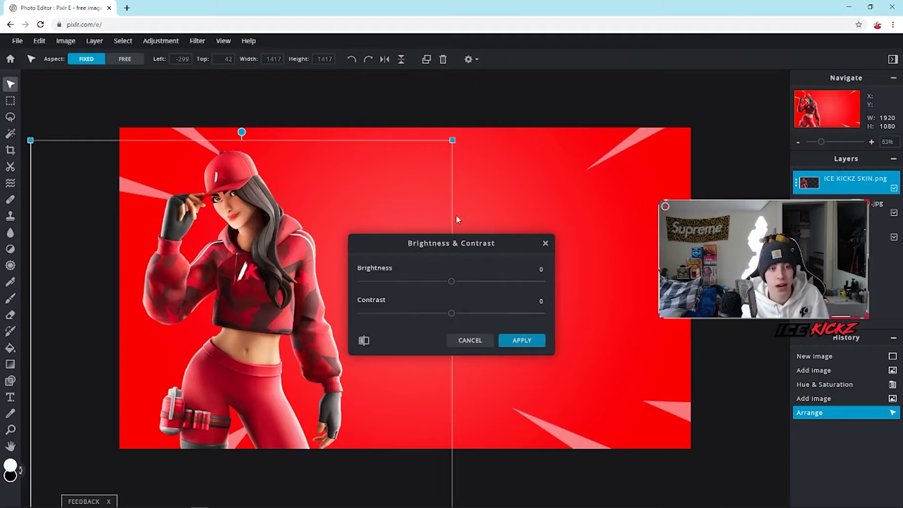
left_click_drag(466, 241, 587, 149)
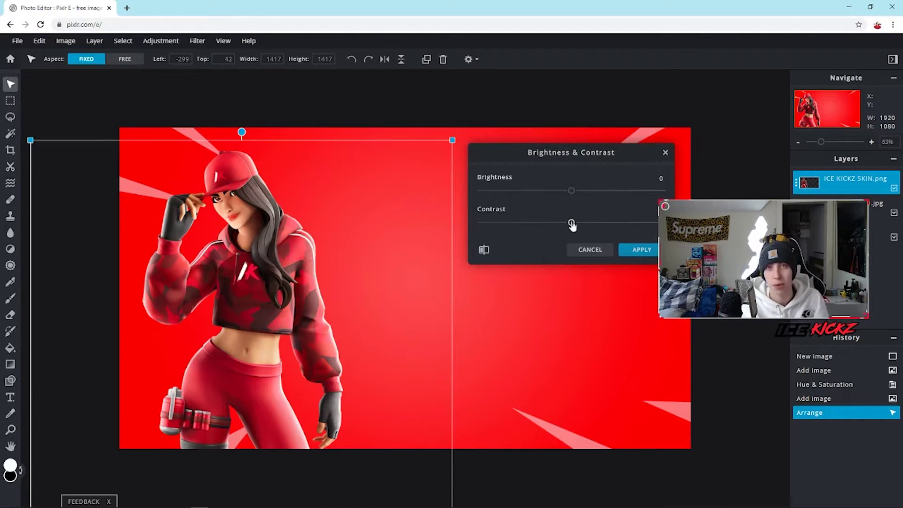
left_click_drag(578, 225, 591, 225)
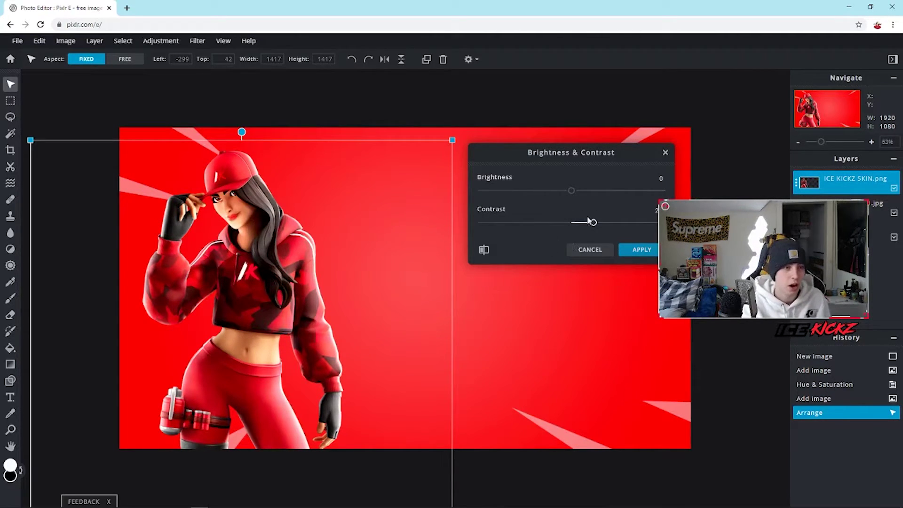
mouse_move(585, 225)
left_mouse_down()
mouse_move(571, 225)
mouse_move(588, 226)
left_mouse_up()
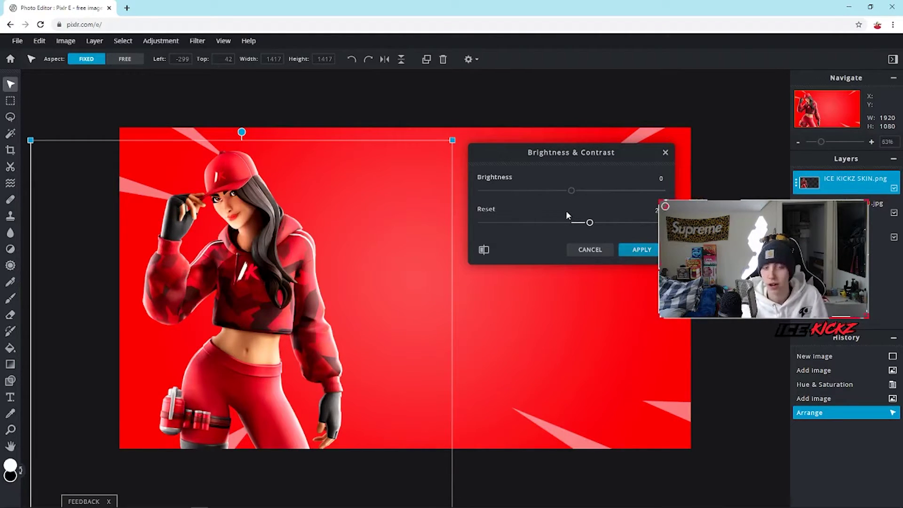
left_click(640, 250)
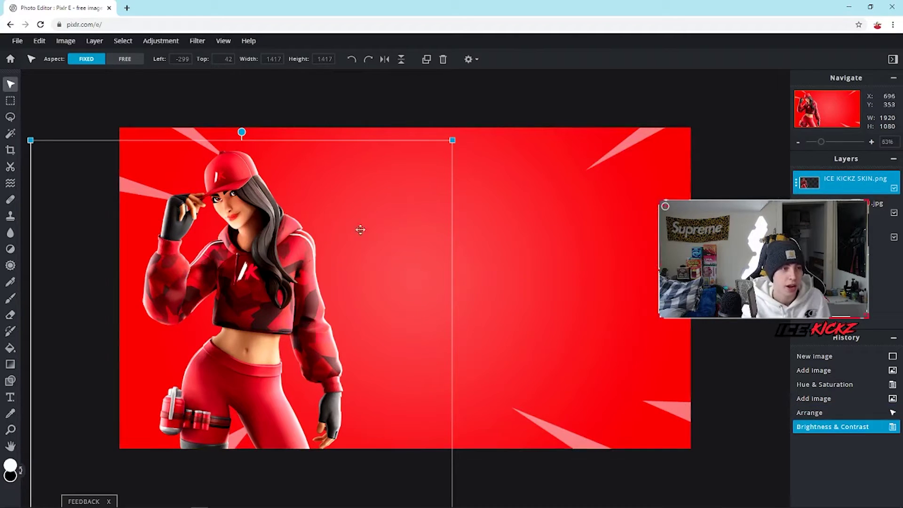
left_click(585, 262)
Shift the character slightly downward on the canvas and lock the ICE KICKZ SKIN layer.
left_click(249, 323)
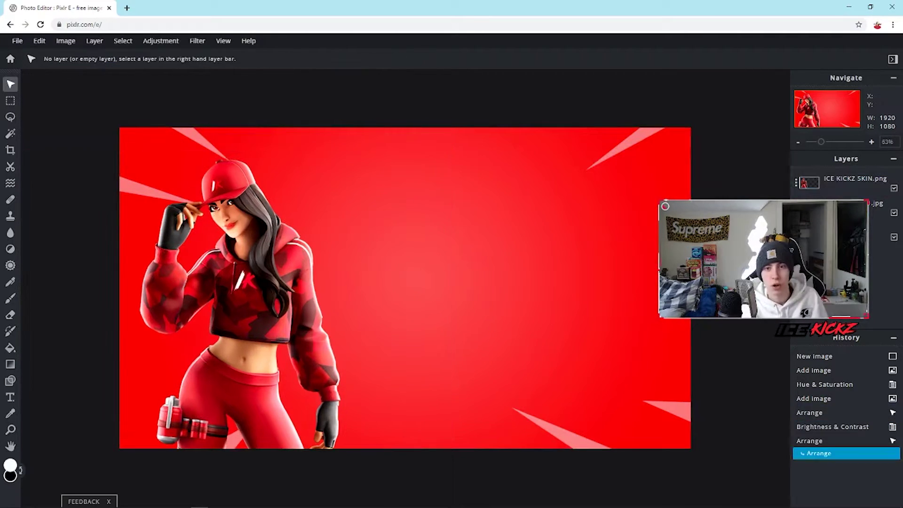
key("ctrl+z")
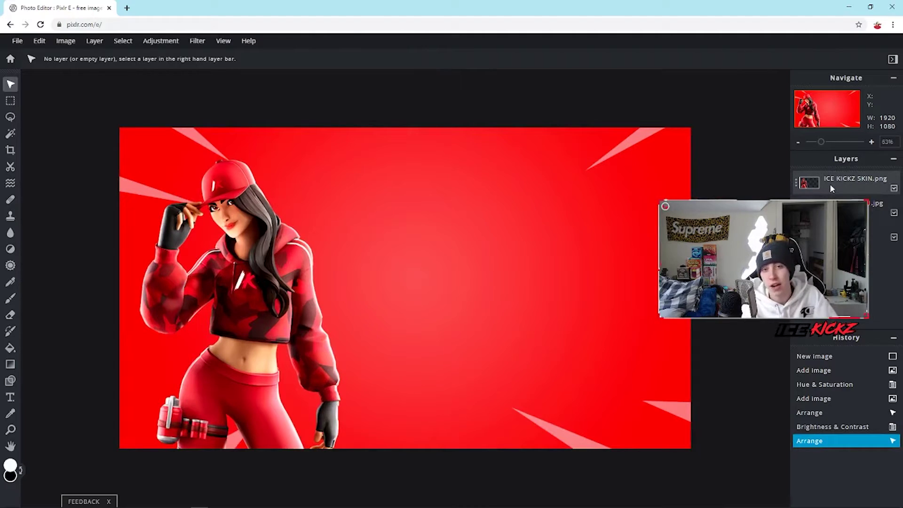
left_click(795, 183)
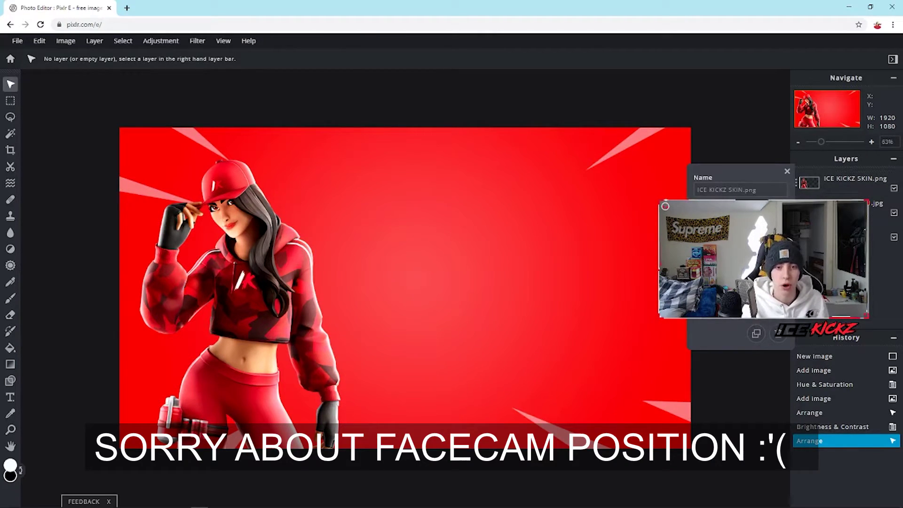
left_click(787, 171)
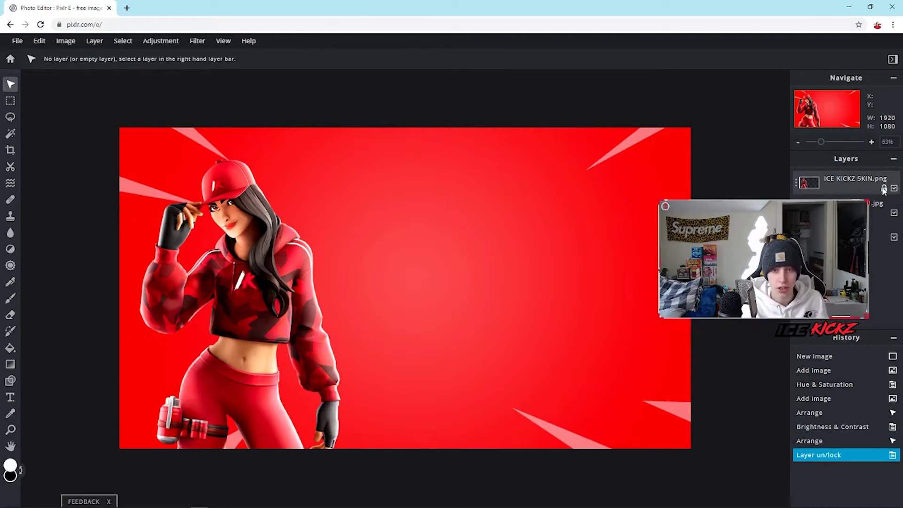
Try to move the locked character on the canvas and undo the shift made to the background image.
left_click(223, 208)
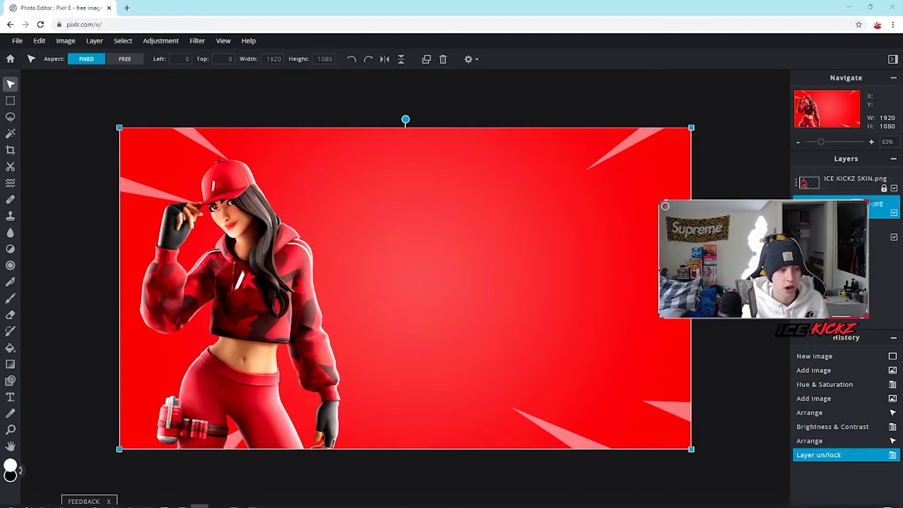
left_click_drag(262, 331, 262, 337)
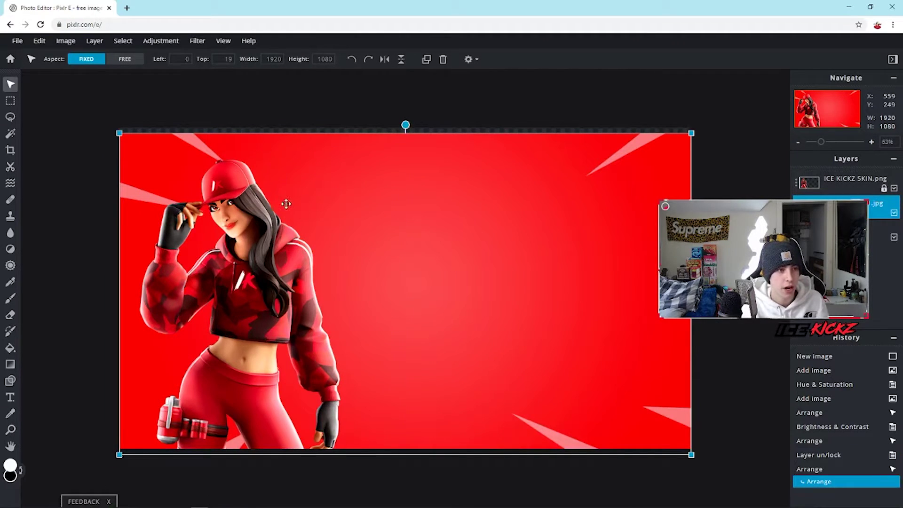
left_click(39, 41)
left_click(54, 57)
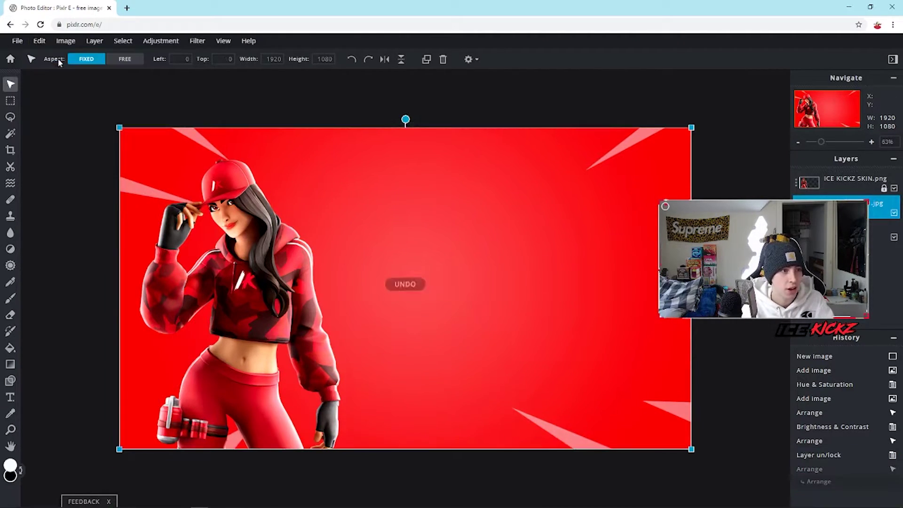
left_click(247, 127)
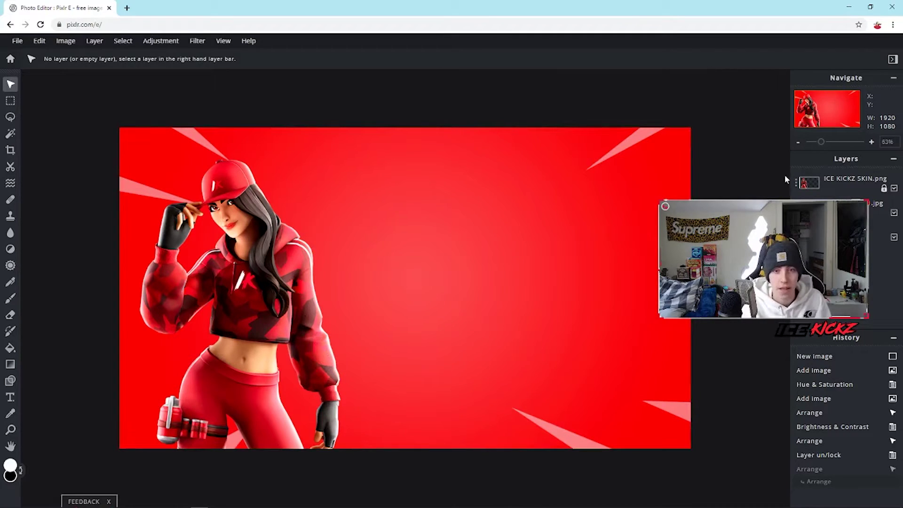
Hide the ICE KICKZ SKIN layer through its layer settings.
left_click(796, 183)
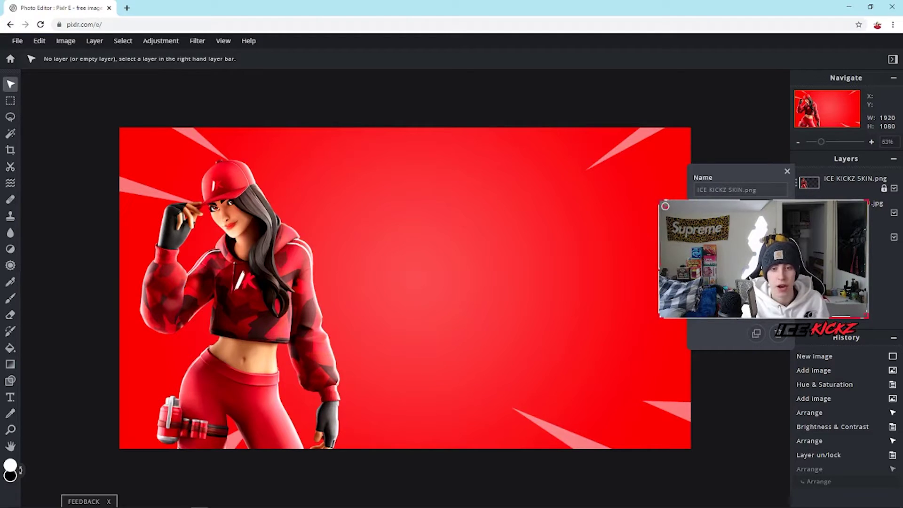
left_click(778, 334)
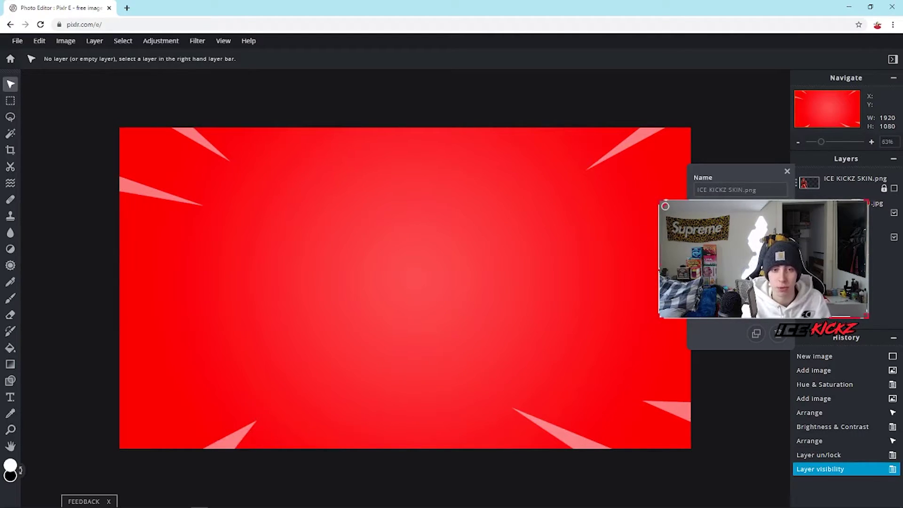
Show the ICE KICKZ SKIN layer again, try several blend modes on it, and return it to its original blend mode.
left_click(777, 306)
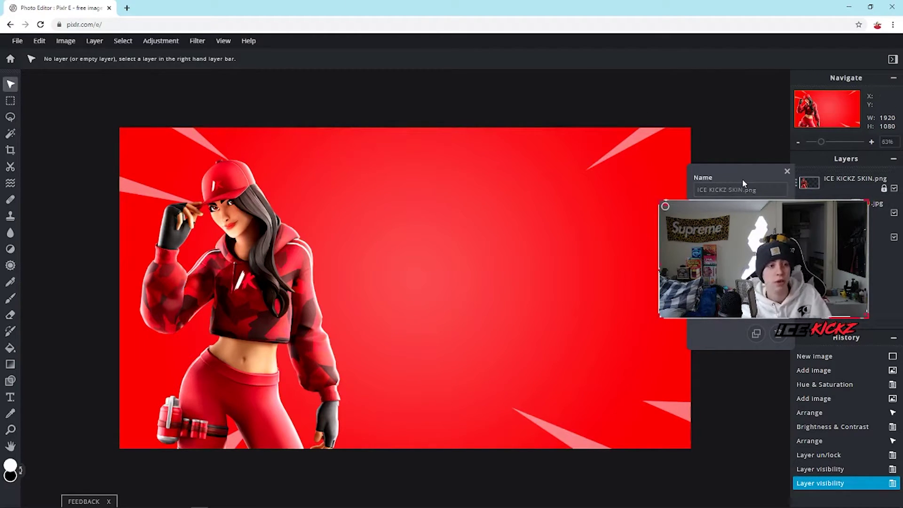
left_click(739, 220)
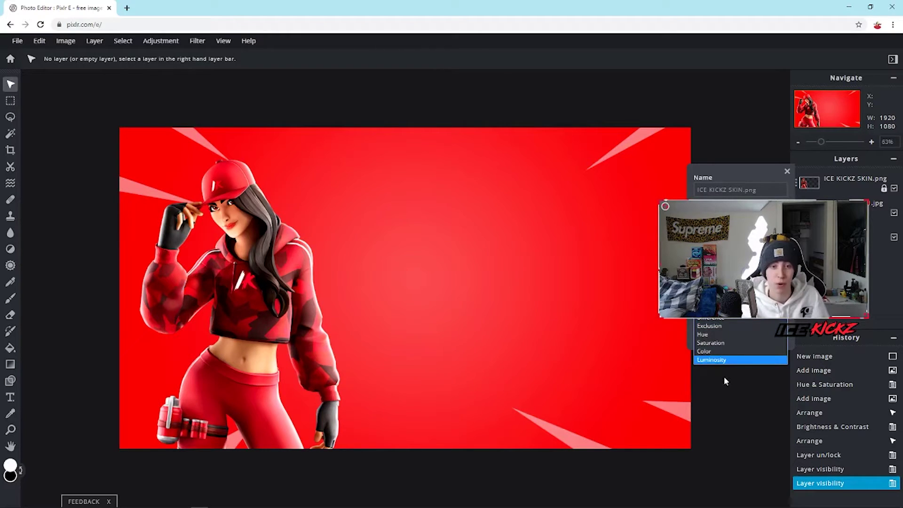
left_click(730, 334)
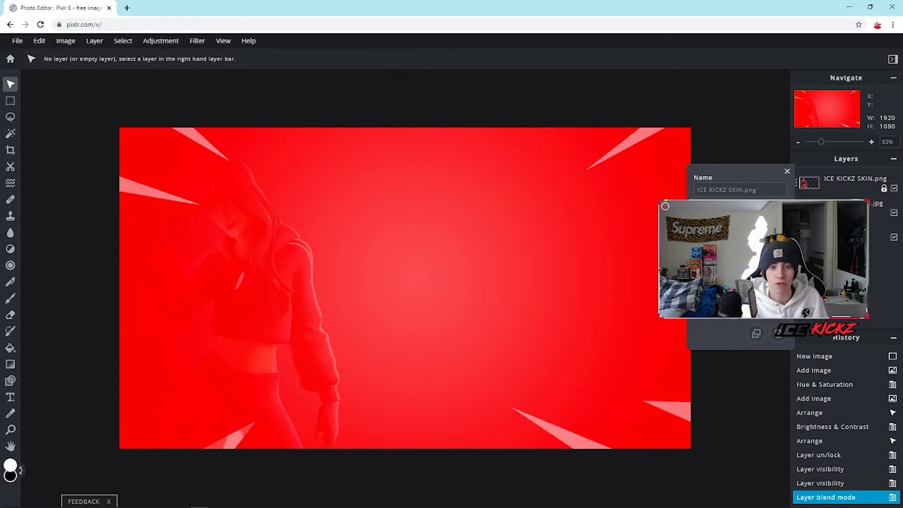
left_click(741, 222)
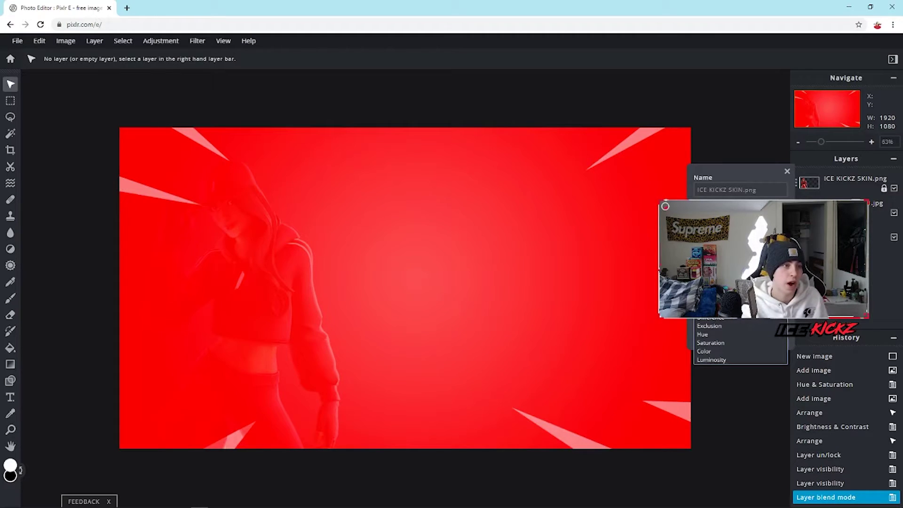
left_click(742, 308)
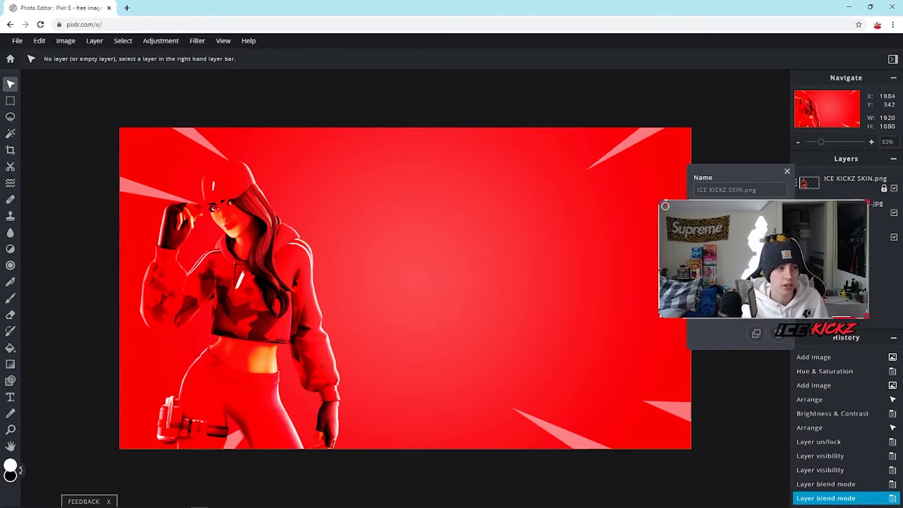
left_click(740, 222)
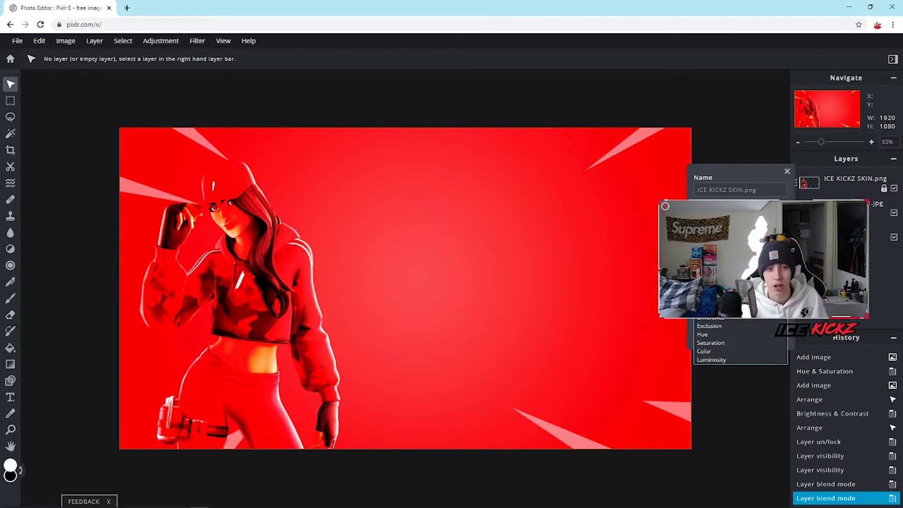
left_click(715, 250)
left_click(758, 190)
left_click(741, 216)
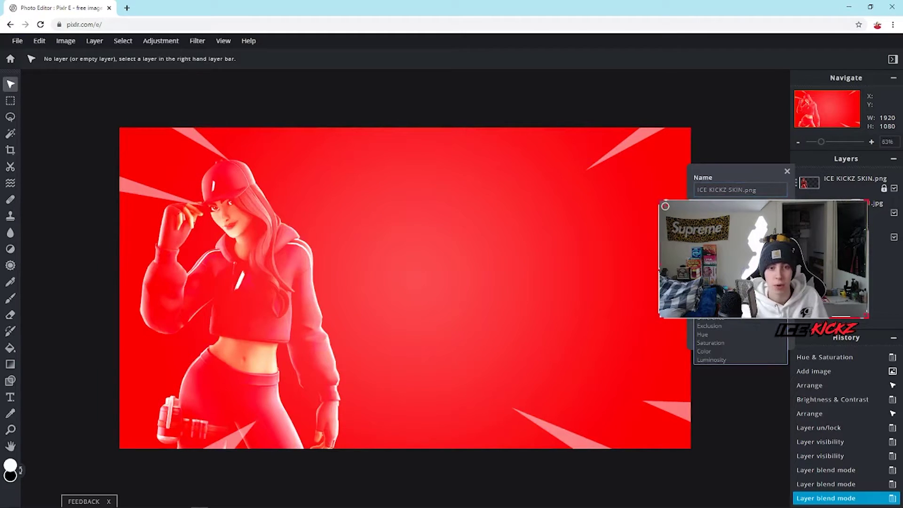
left_click(740, 215)
left_click(740, 221)
left_click(711, 359)
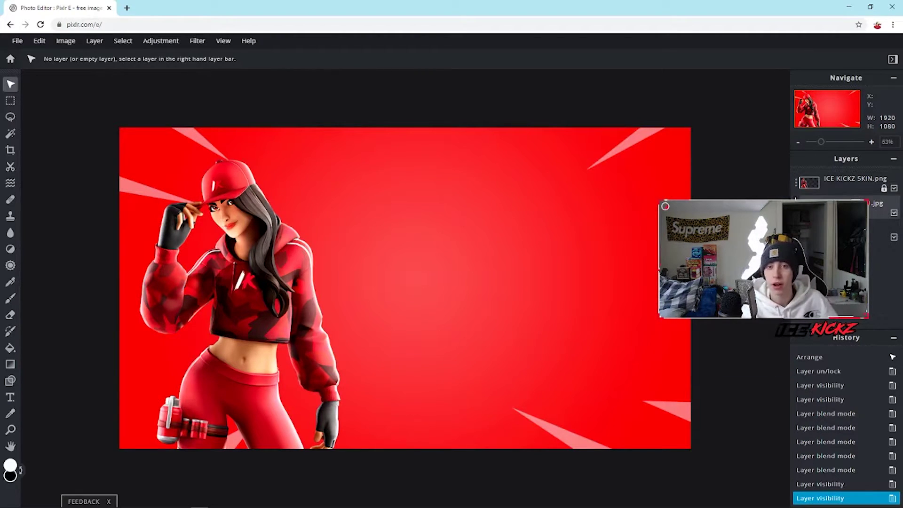
Hide the ICE KICKZ SKIN layer and select the red background image layer.
left_click(796, 184)
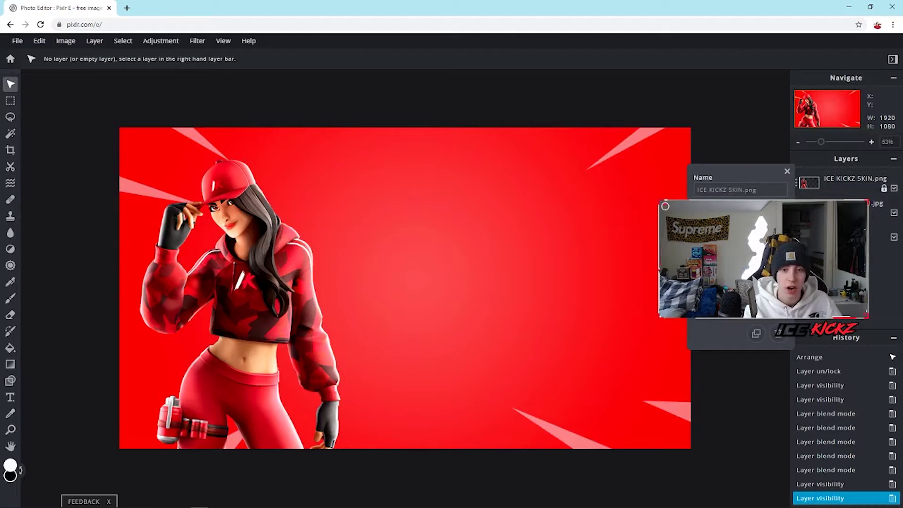
left_click(894, 187)
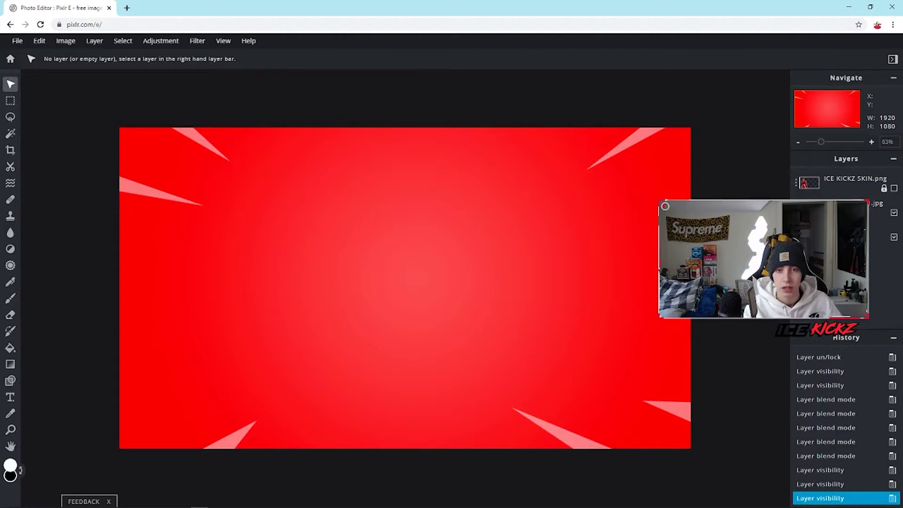
left_click(879, 209)
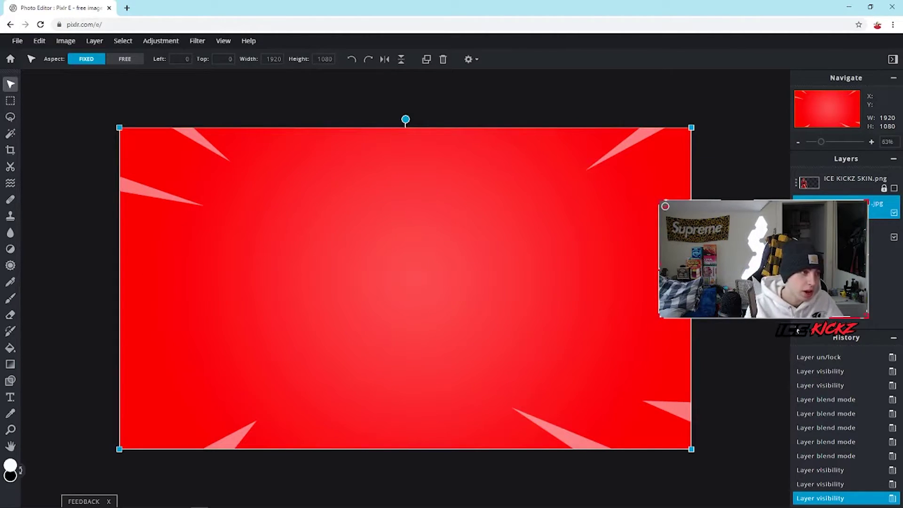
Fill the six pale spikes around the edges of the red background with solid white at 100% opacity and tolerance 32.
left_click(17, 349)
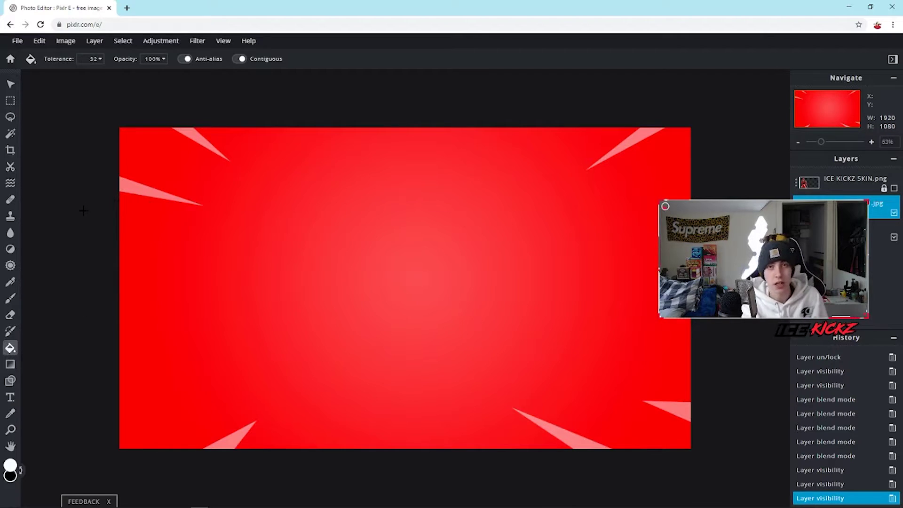
left_click(10, 468)
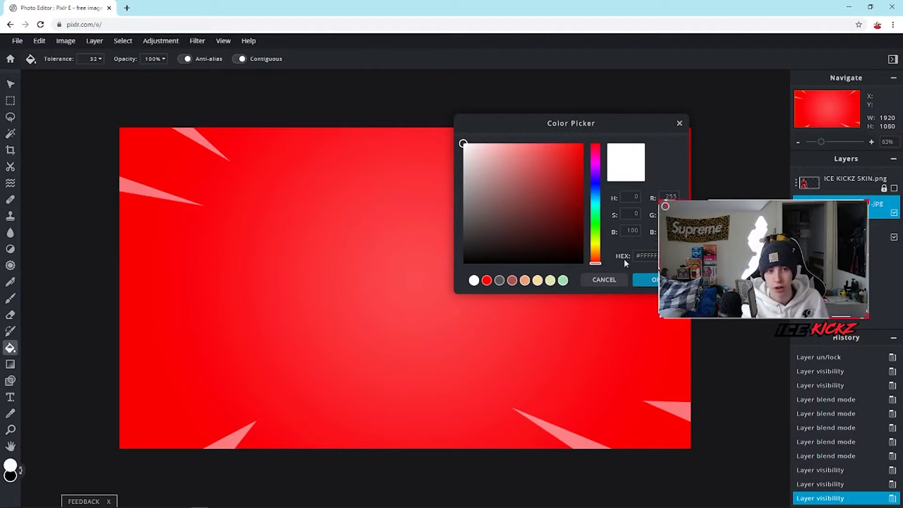
left_click(647, 279)
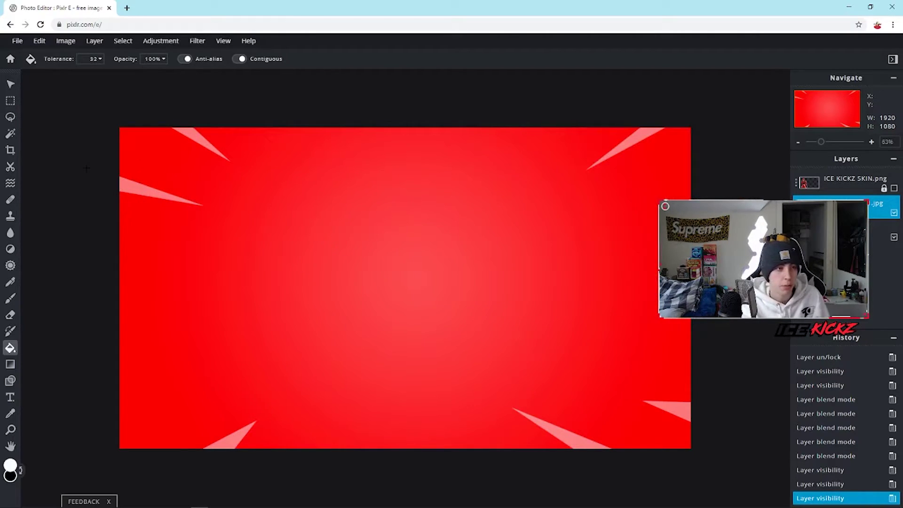
left_click(641, 132)
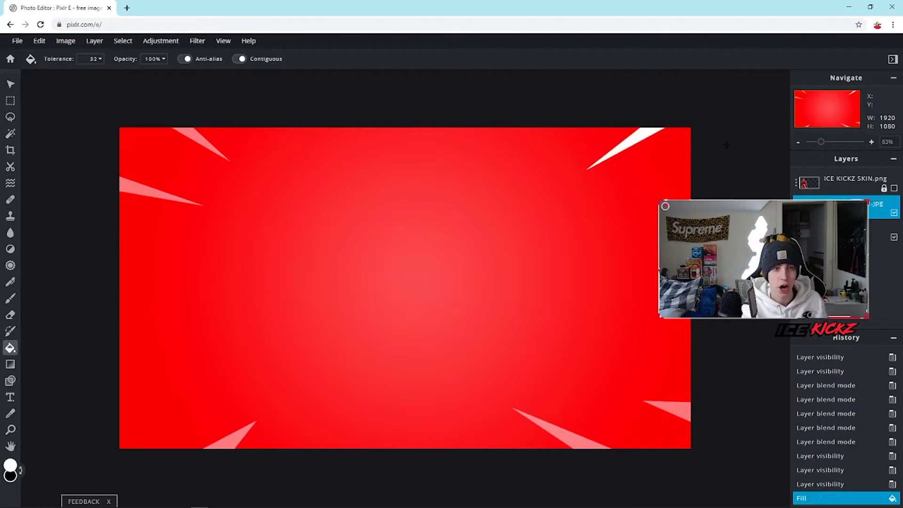
left_click(679, 408)
left_click(569, 443)
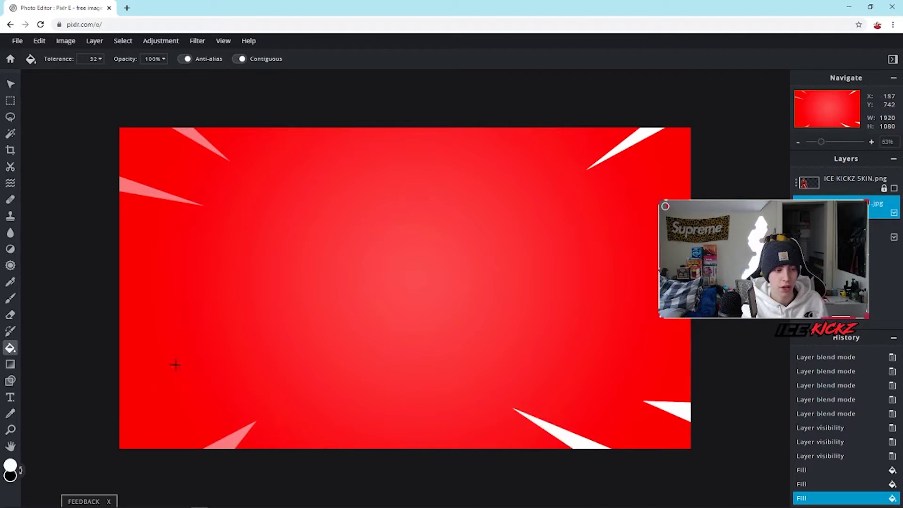
left_click(225, 445)
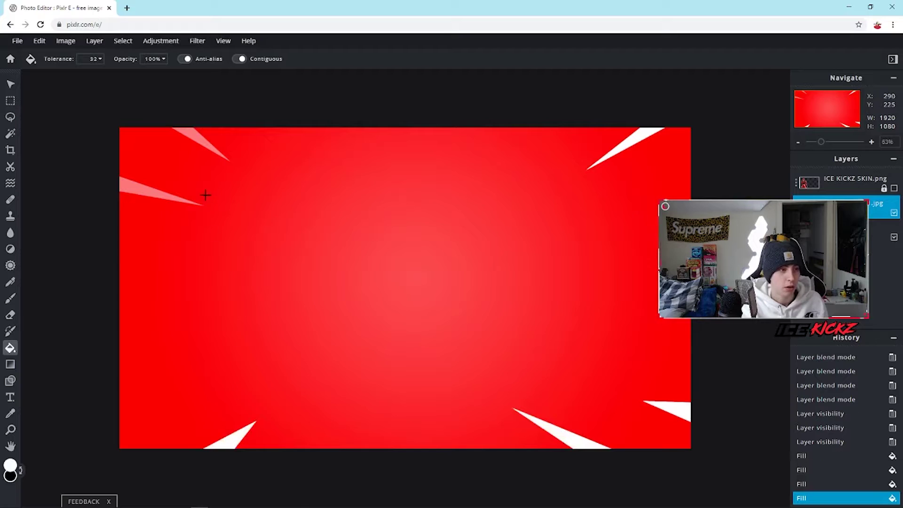
left_click(126, 191)
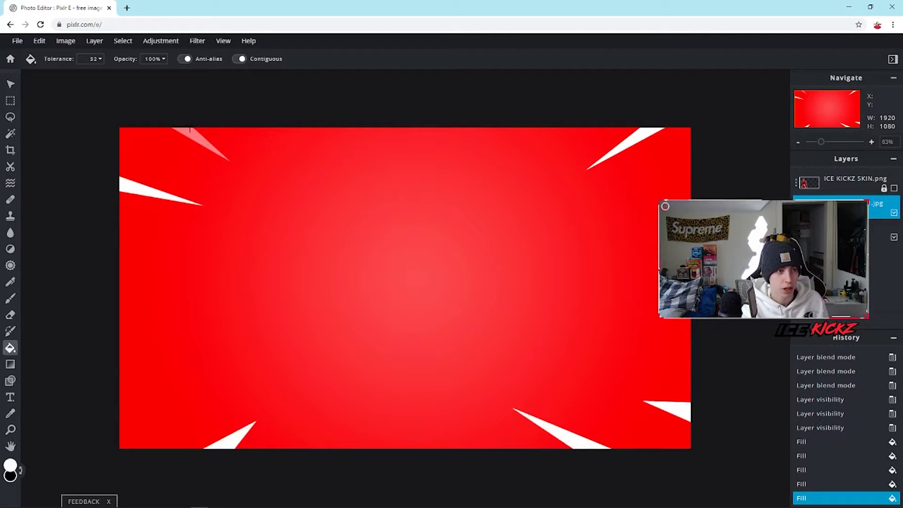
left_click(188, 132)
key("v")
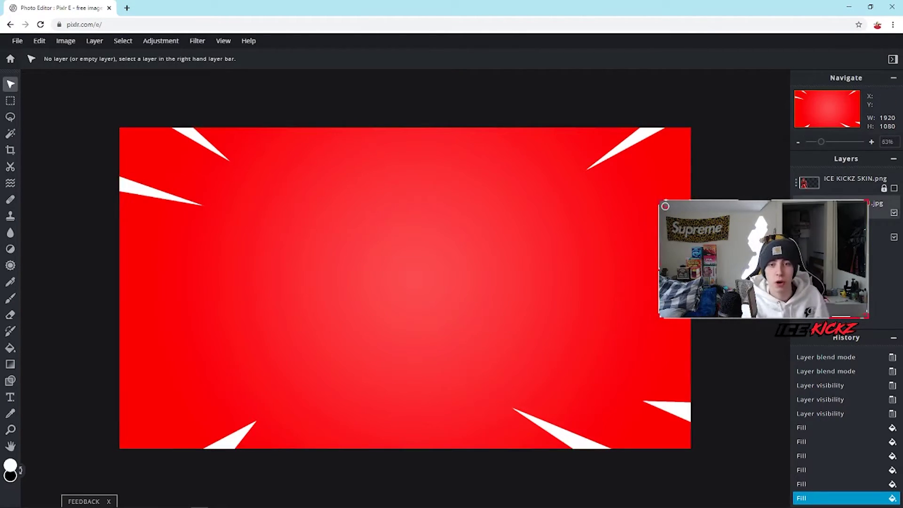
Make the ICE KICKZ SKIN layer visible again and keep it selected.
left_click(845, 184)
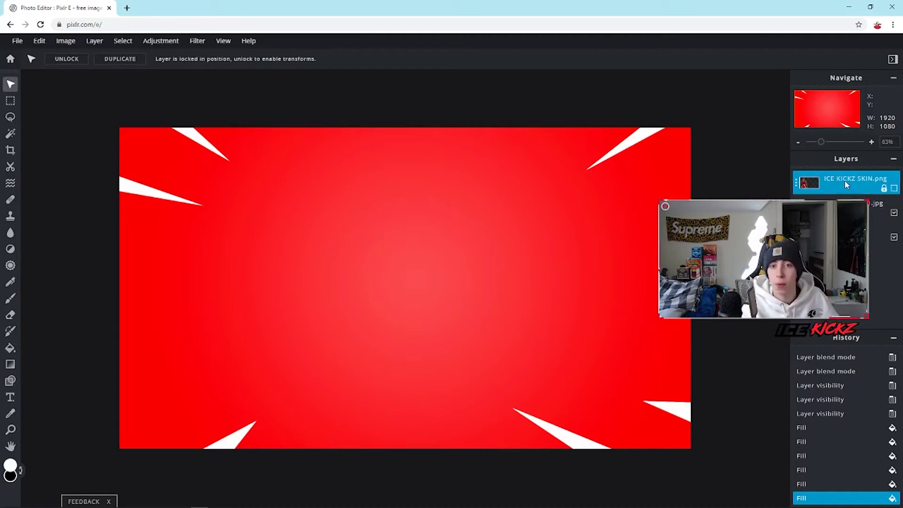
left_click(799, 185)
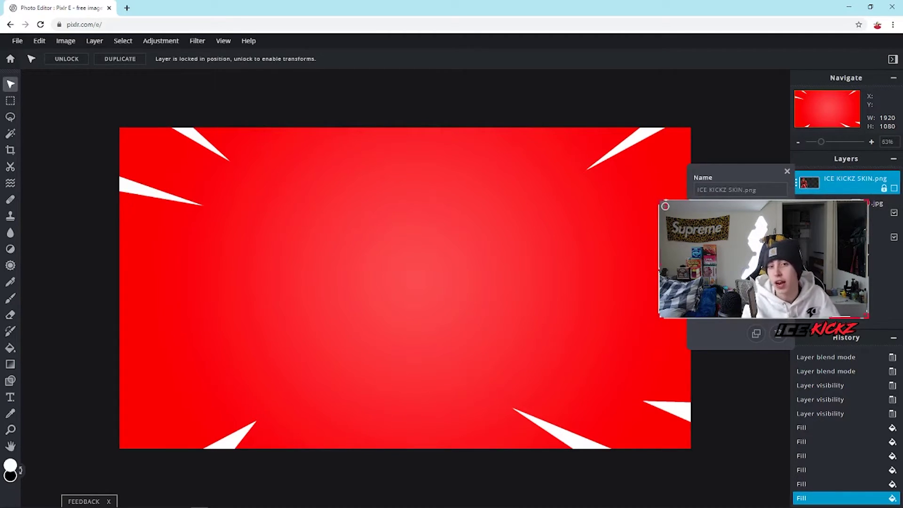
left_click(894, 188)
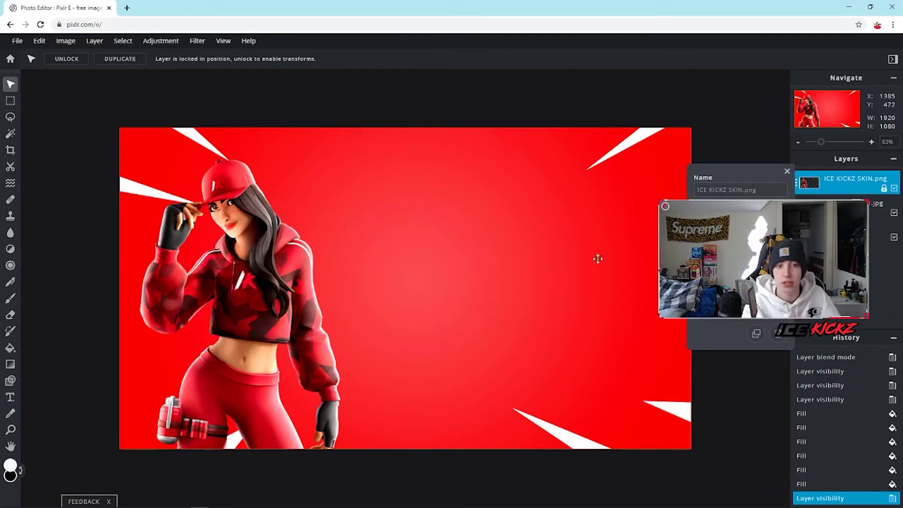
left_click(825, 206)
left_click(827, 179)
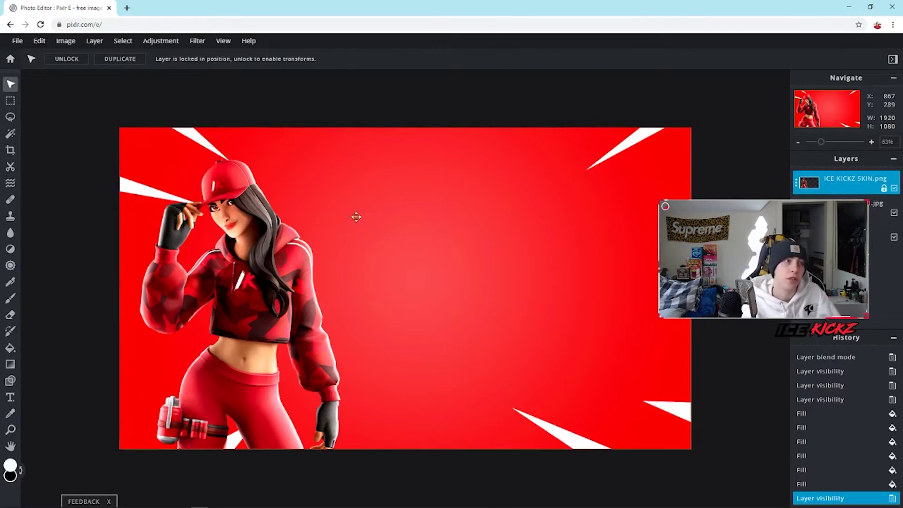
Try a white stroke around the character with size 25, opacity 39% and feather 87%, and discard it.
left_click(39, 41)
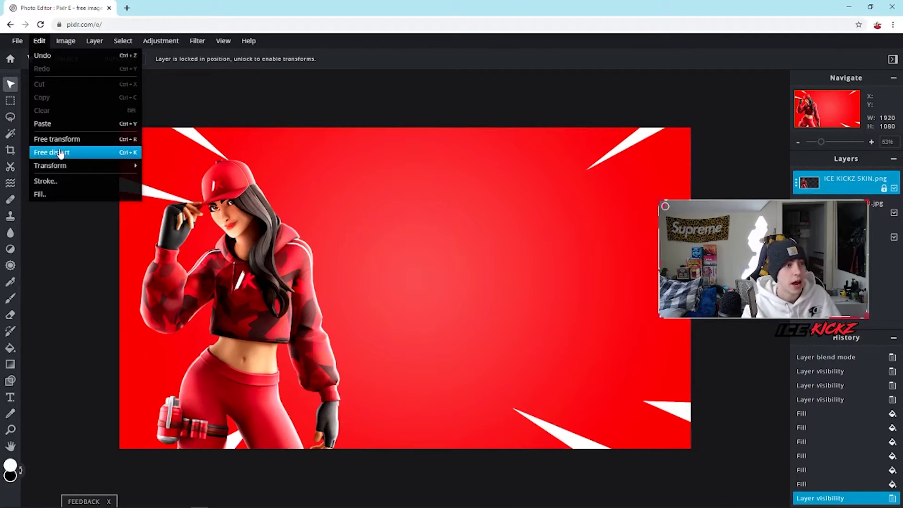
left_click(63, 186)
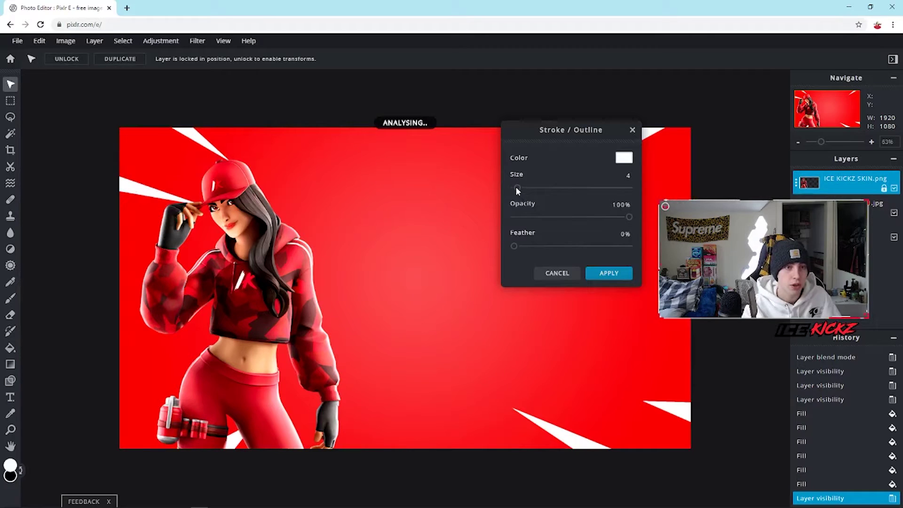
mouse_move(517, 188)
left_mouse_down()
mouse_move(535, 189)
mouse_move(519, 189)
left_mouse_up()
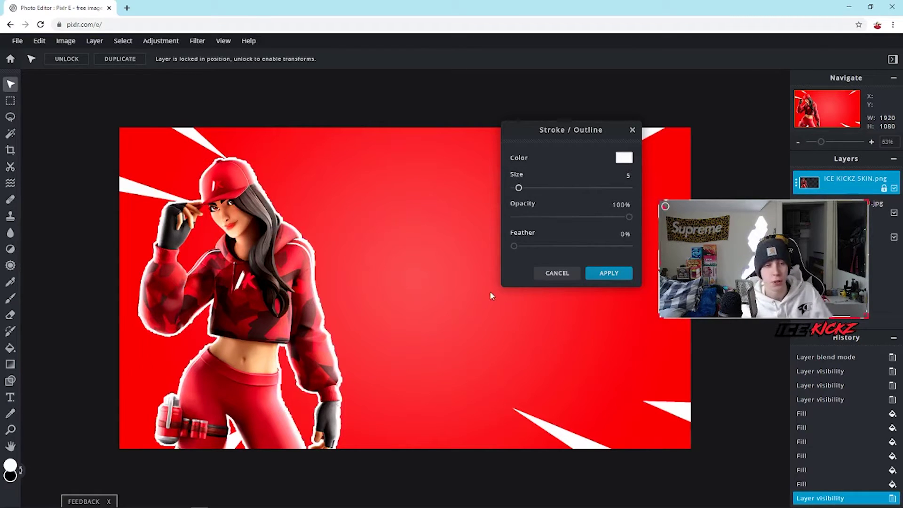
left_click_drag(523, 189, 531, 189)
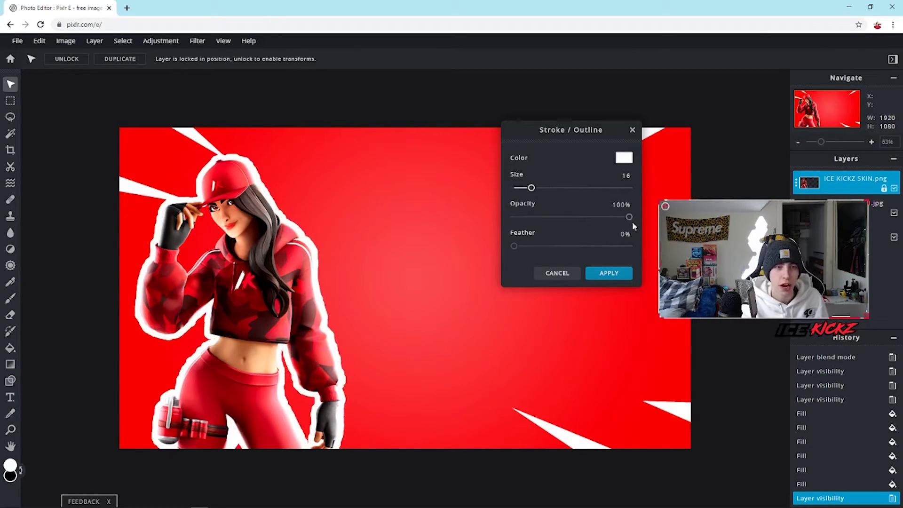
left_click_drag(632, 222, 531, 218)
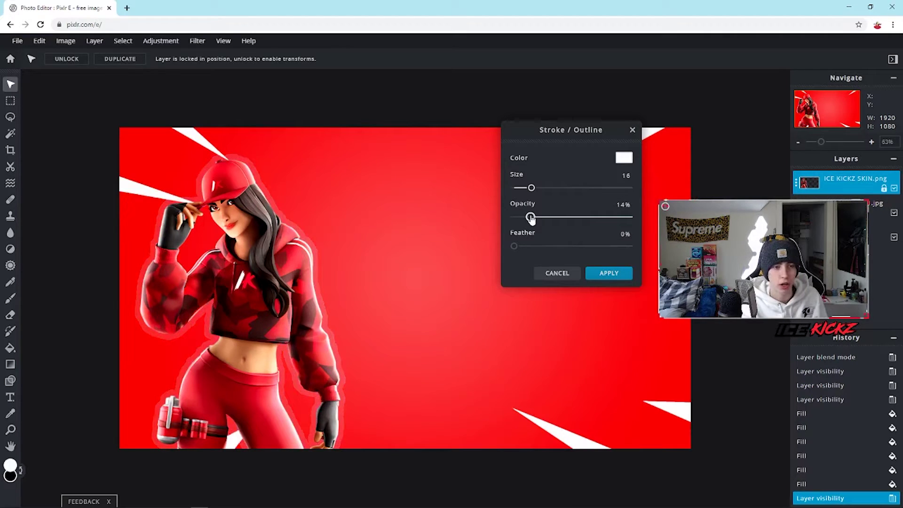
left_click_drag(513, 249, 609, 249)
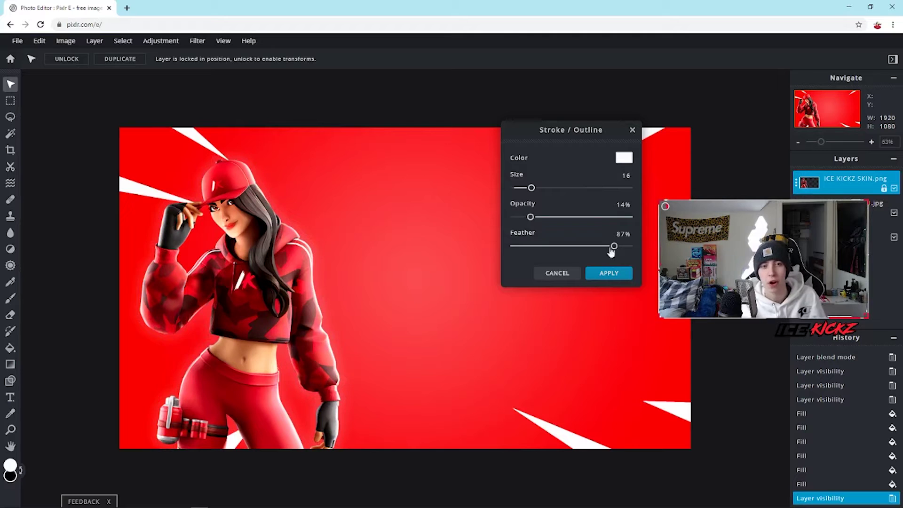
mouse_move(534, 193)
left_mouse_down()
mouse_move(590, 194)
mouse_move(544, 197)
mouse_move(546, 225)
mouse_move(568, 224)
mouse_move(559, 219)
left_mouse_up()
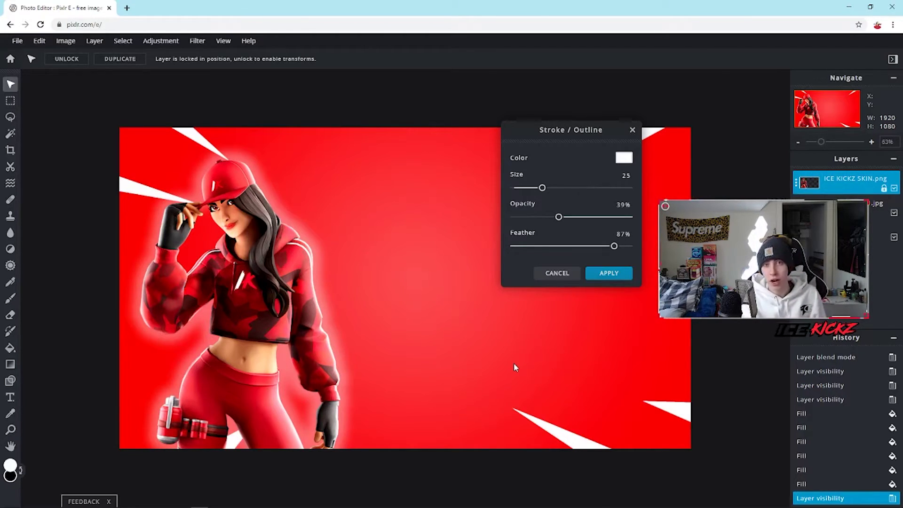
left_click(558, 272)
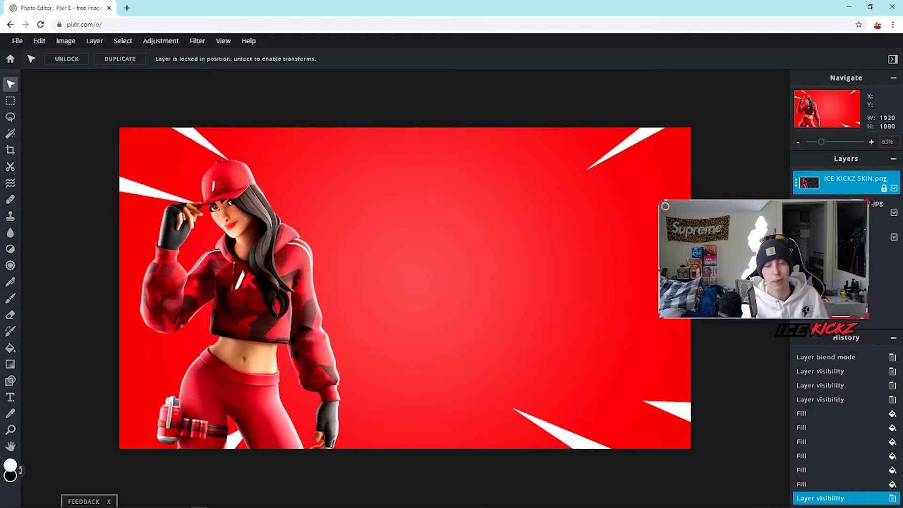